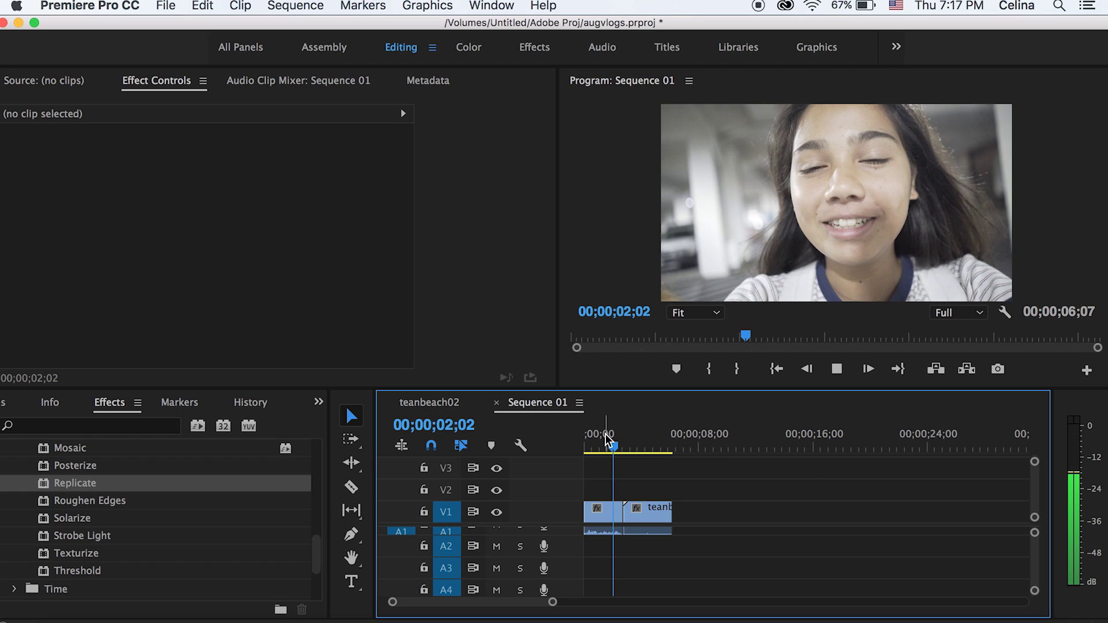
# Play back the cut between the teanbeach11 and teanbeach21 clips
pyautogui.click(605, 436)
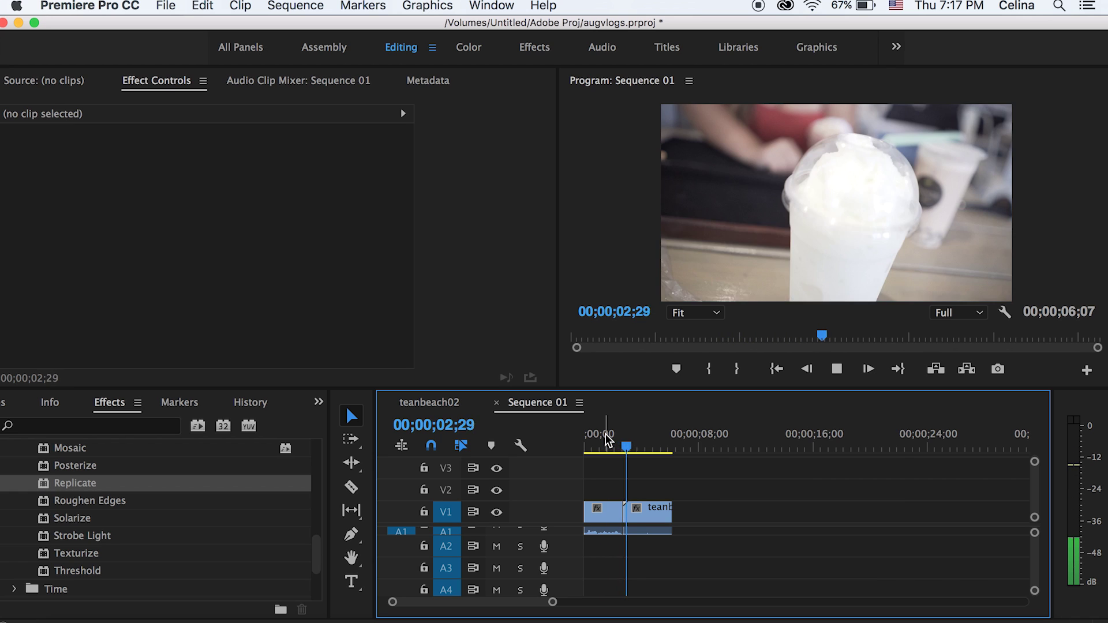
pyautogui.click(609, 437)
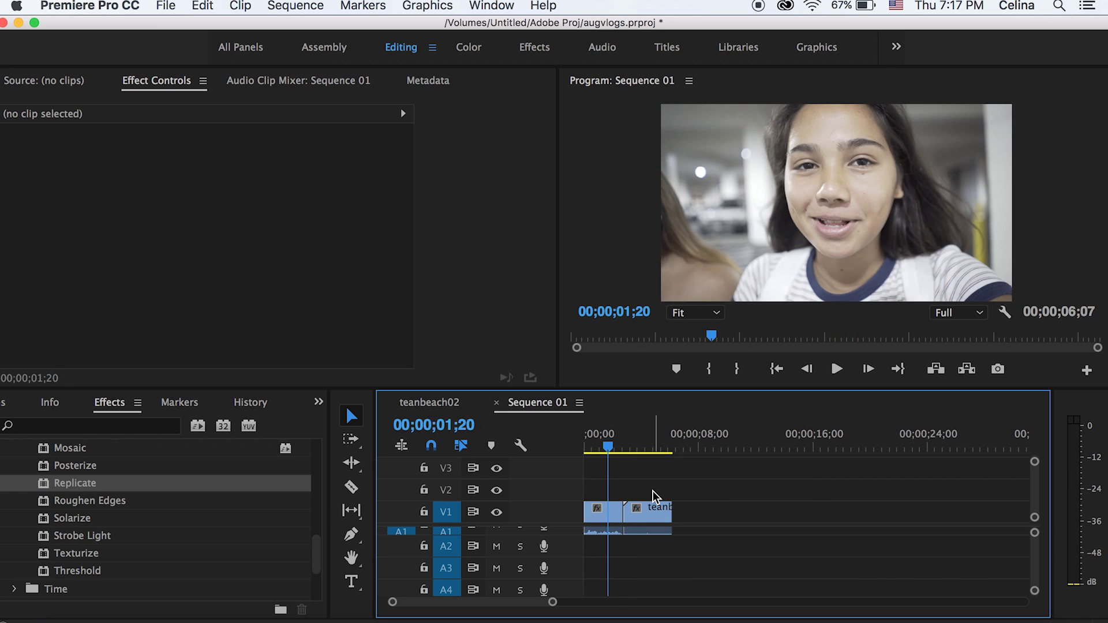
pyautogui.scroll(3, 619, 497)
pyautogui.hscroll(-2, 635, 486)
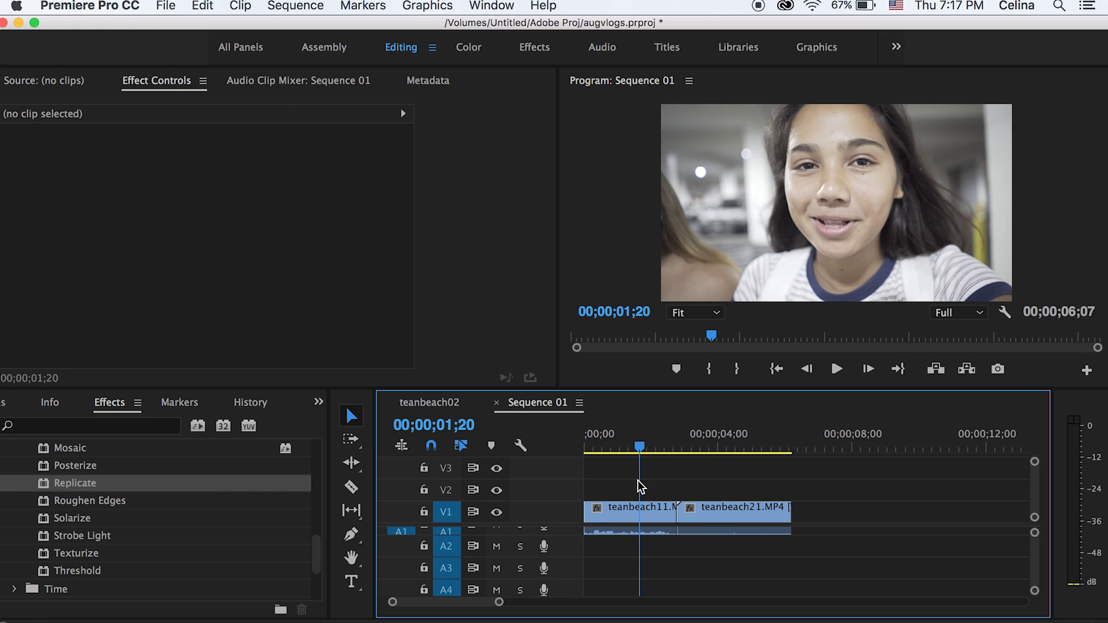
# Adjust the audio track heights and mute audio track A1
pyautogui.doubleClick(538, 538)
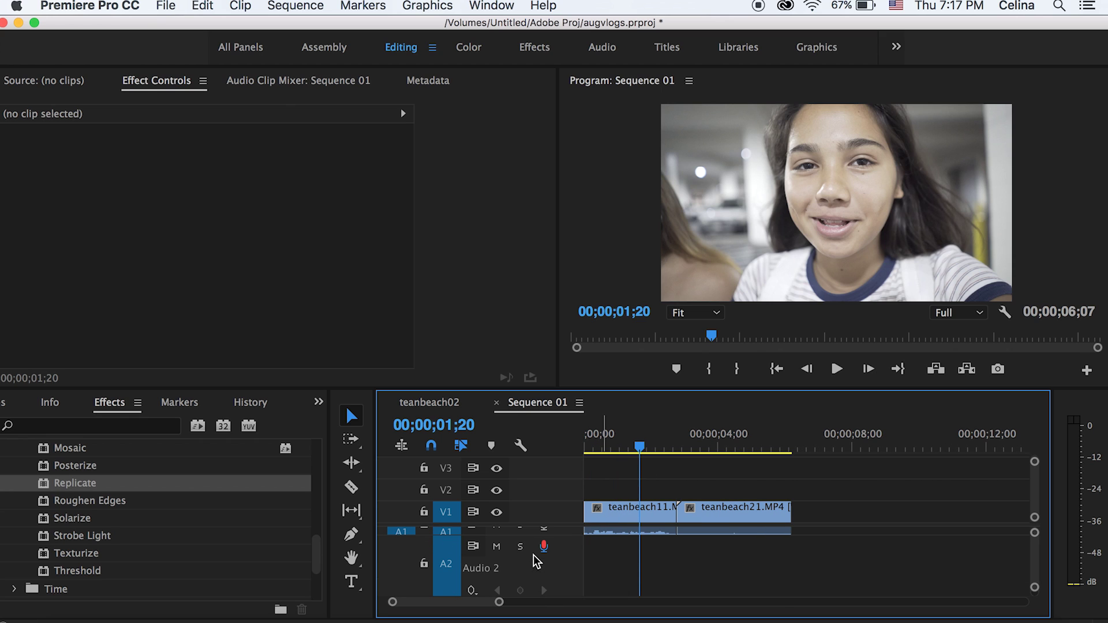
pyautogui.doubleClick(570, 566)
pyautogui.scroll(1, 638, 548)
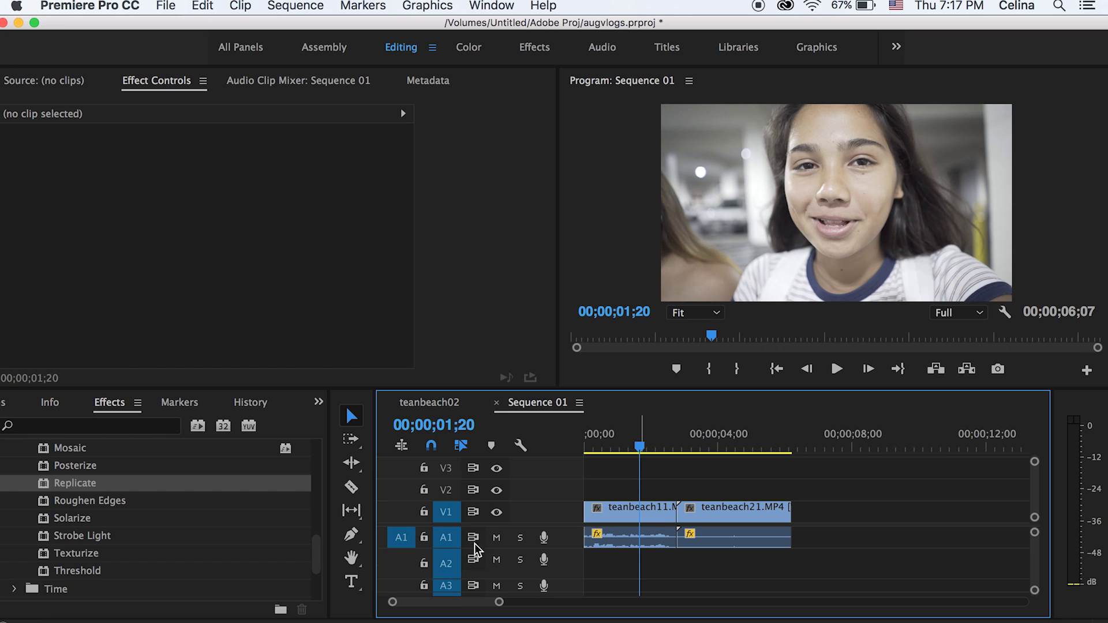
pyautogui.click(496, 539)
pyautogui.press('space')
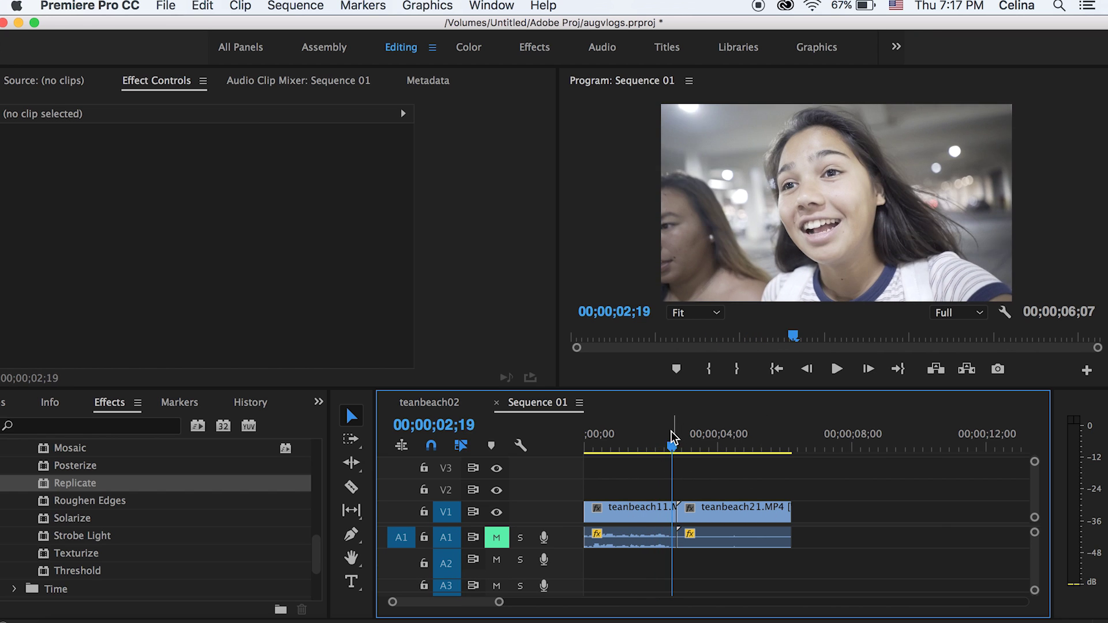
# Split the teanbeach11 clip at 00;00;02;16, shortly before the teanbeach21 clip
pyautogui.press('=')
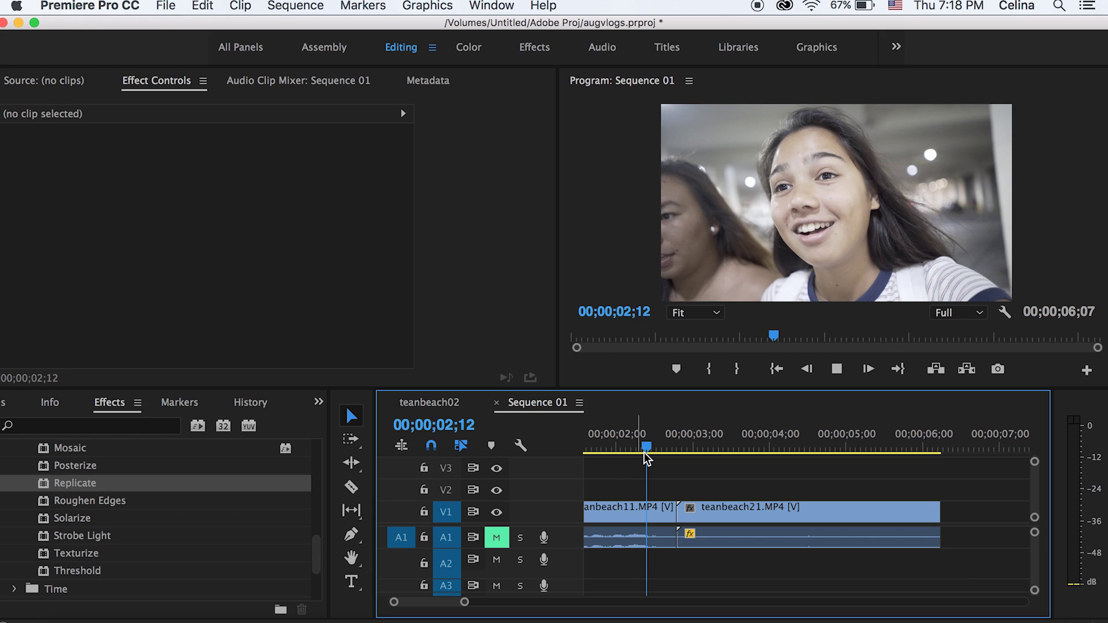
pyautogui.moveTo(667, 443); pyautogui.dragTo(698, 449)
pyautogui.press('c')
pyautogui.click(659, 514)
pyautogui.press('v')
pyautogui.press('c')
pyautogui.click(692, 448)
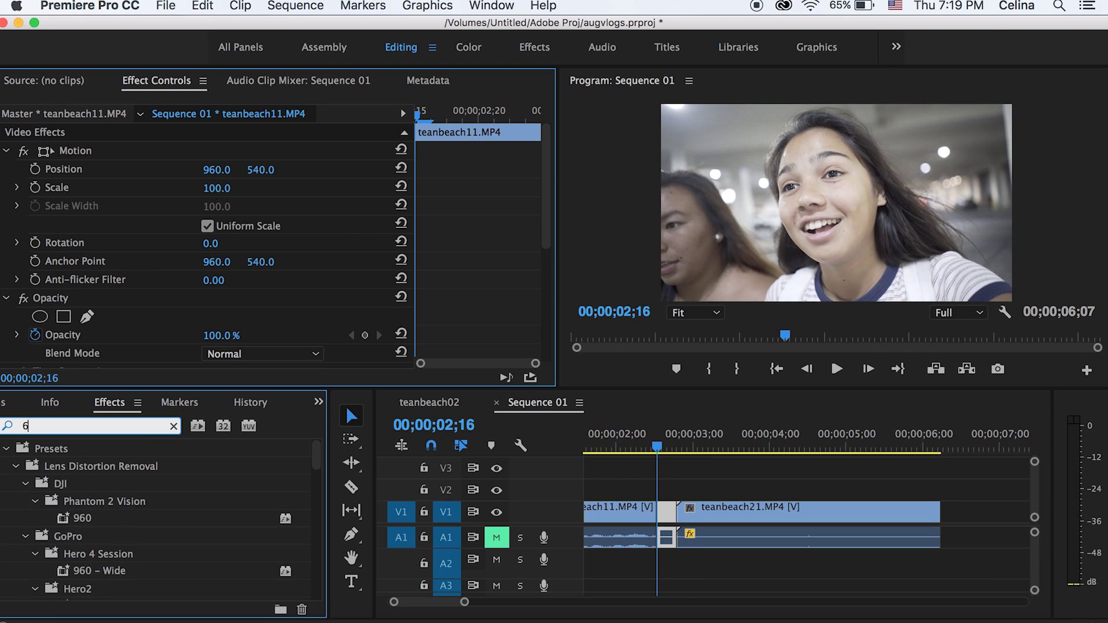
# Apply the 6 Screens preset to the short end piece of teanbeach11 and set its scale to 300
pyautogui.write('creens')
pyautogui.moveTo(55, 484); pyautogui.dragTo(671, 513)
pyautogui.click(225, 187)
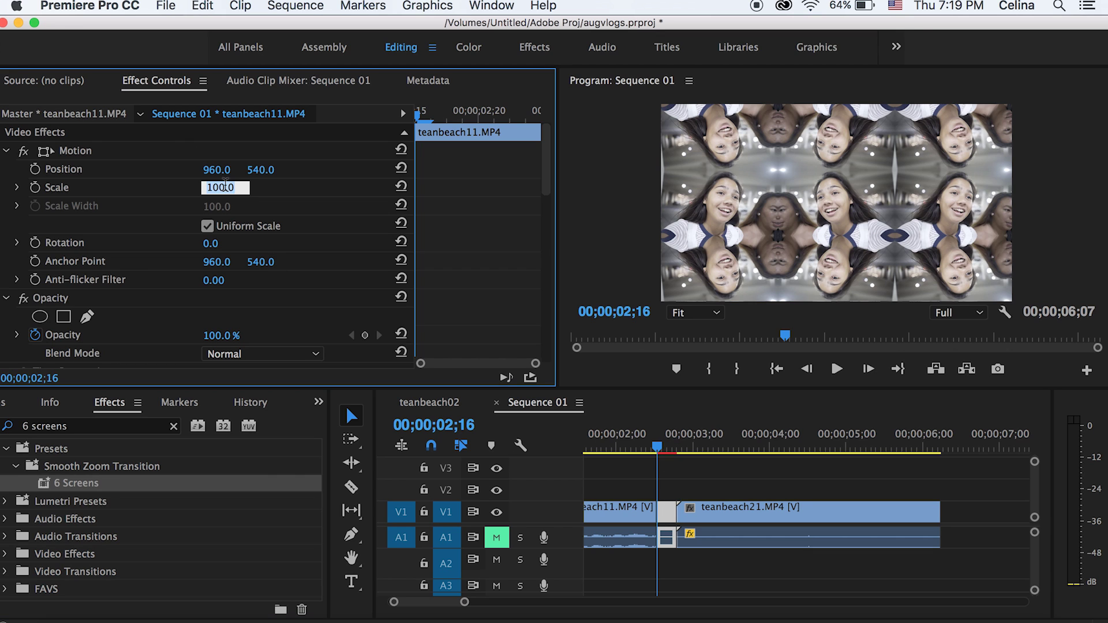
pyautogui.write('300')
pyautogui.press('Return')
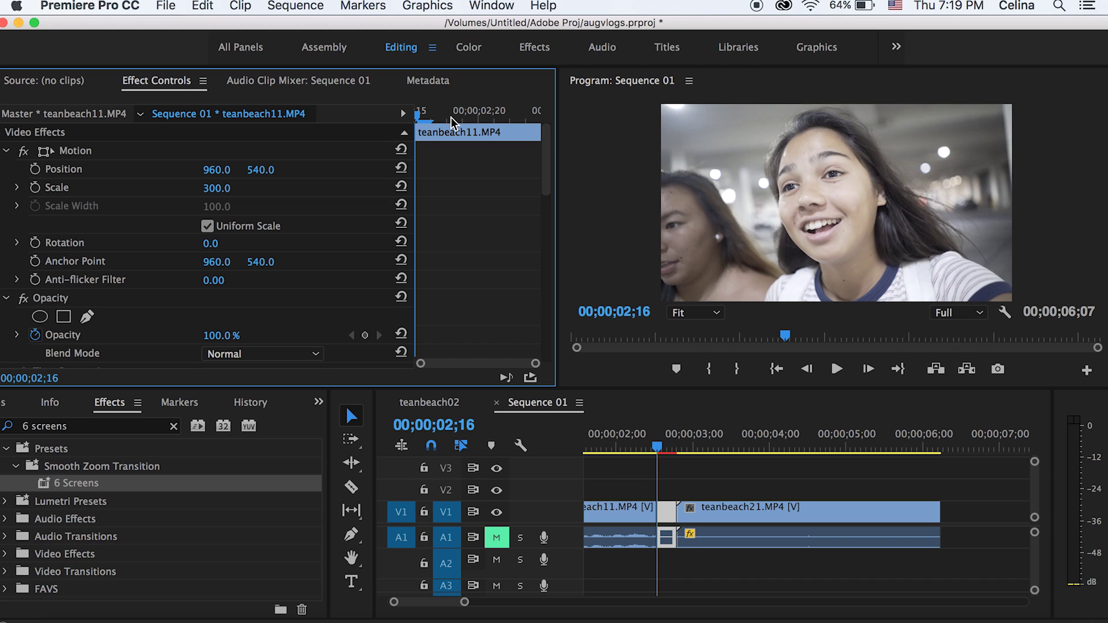
# Keyframe the piece's position at 960, 540 on its first frame and at a far lower horizontal value near its end
pyautogui.click(35, 169)
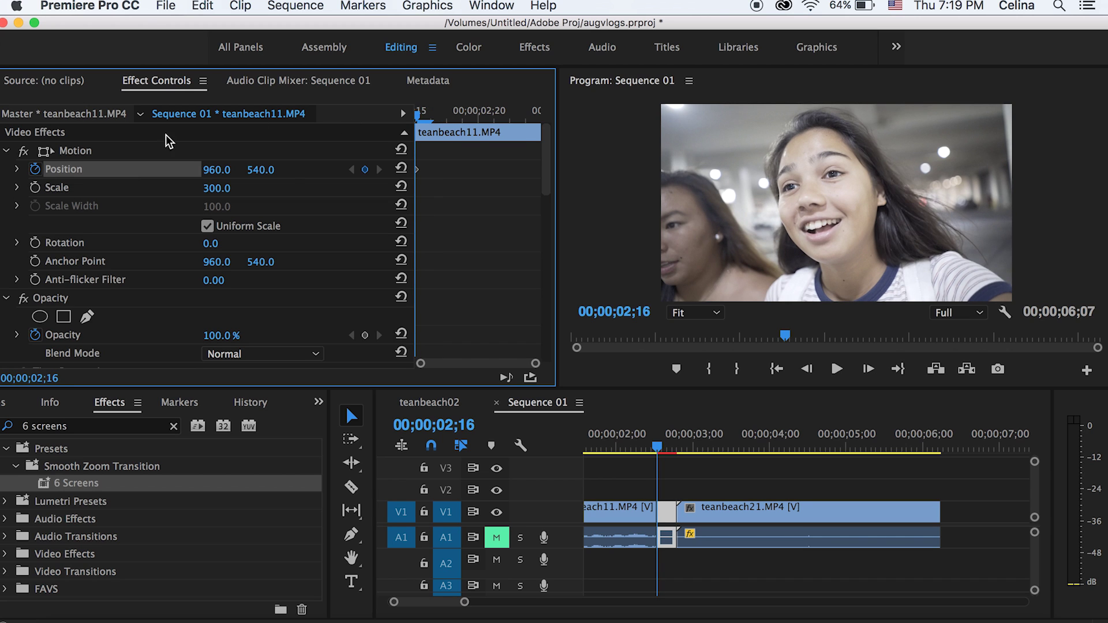
pyautogui.click(479, 116)
pyautogui.moveTo(482, 117); pyautogui.dragTo(526, 113)
pyautogui.moveTo(211, 172); pyautogui.dragTo(2, 171)
pyautogui.moveTo(116, 170); pyautogui.dragTo(40, 170)
# Play back the animated transition piece to check the sideways movement
pyautogui.click(657, 450)
pyautogui.press('space')
pyautogui.moveTo(656, 448)
pyautogui.mouseDown()
pyautogui.moveTo(639, 448)
pyautogui.moveTo(668, 444)
pyautogui.moveTo(658, 446)
pyautogui.mouseUp()
pyautogui.scroll(1, 664, 479)
pyautogui.press('space')
pyautogui.click(684, 460)
pyautogui.scroll(1, 681, 460)
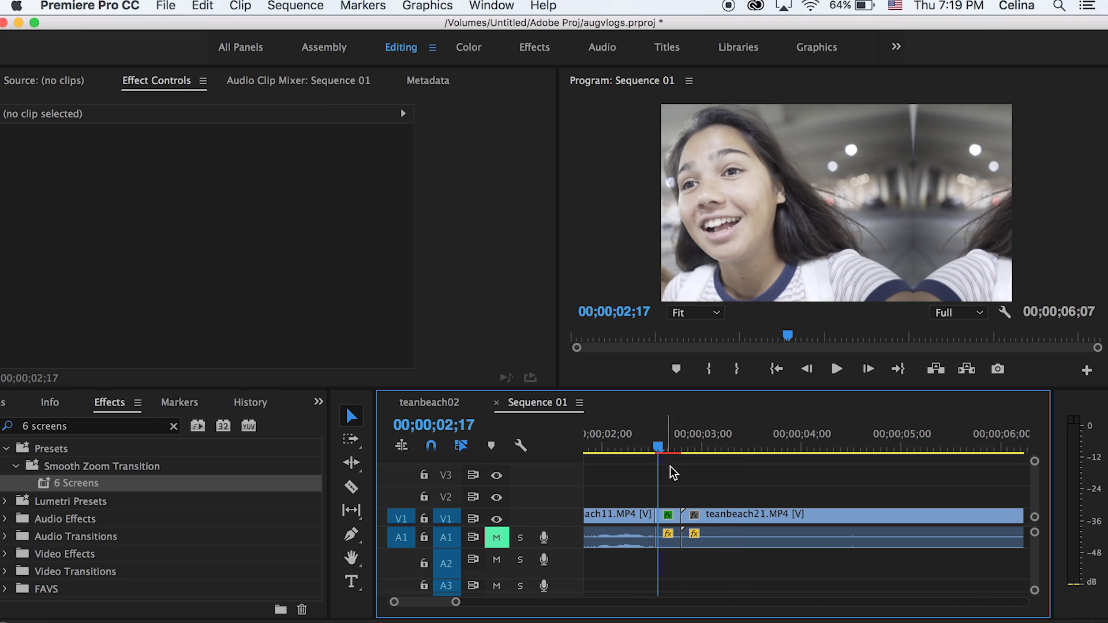
# Find the Directional Blur effect and apply it to the transition piece
pyautogui.click(170, 437)
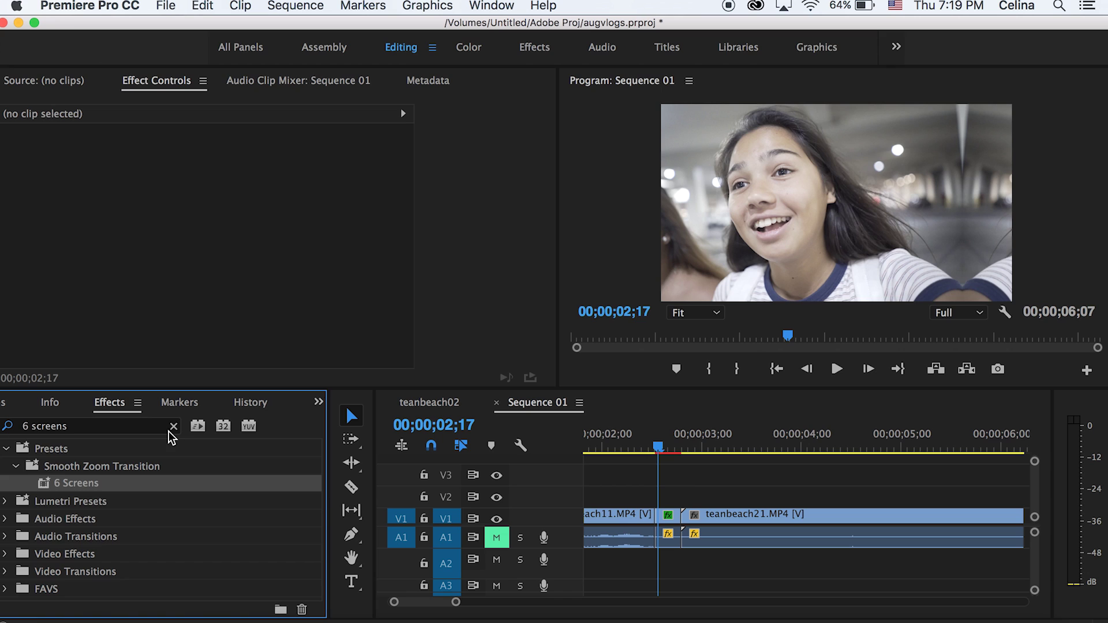
pyautogui.click(172, 427)
pyautogui.write('direct')
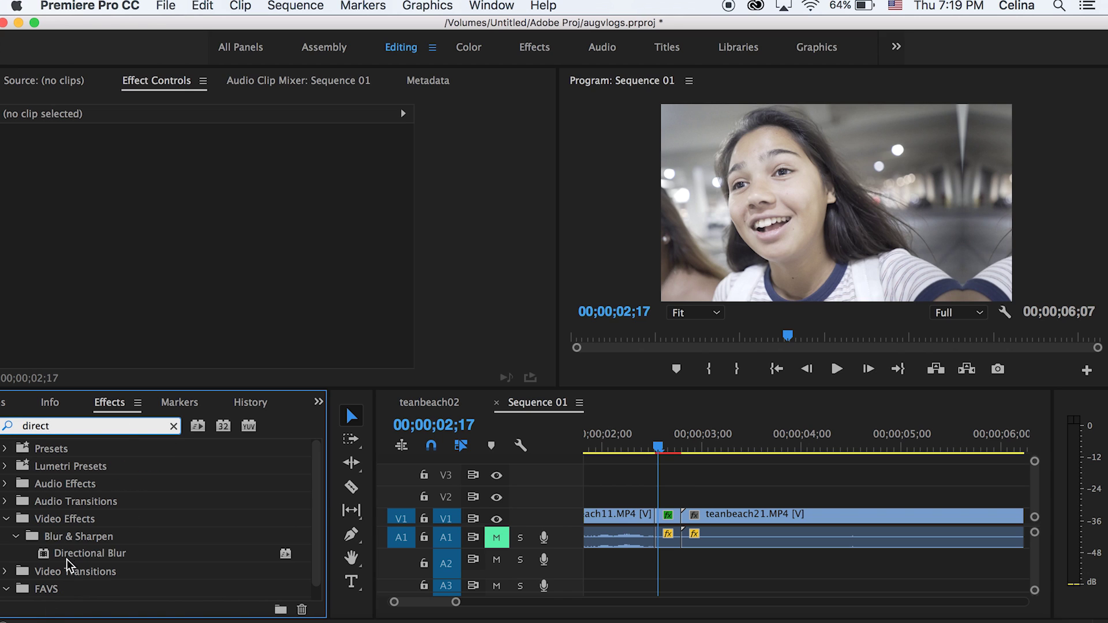
pyautogui.moveTo(67, 555); pyautogui.dragTo(674, 514)
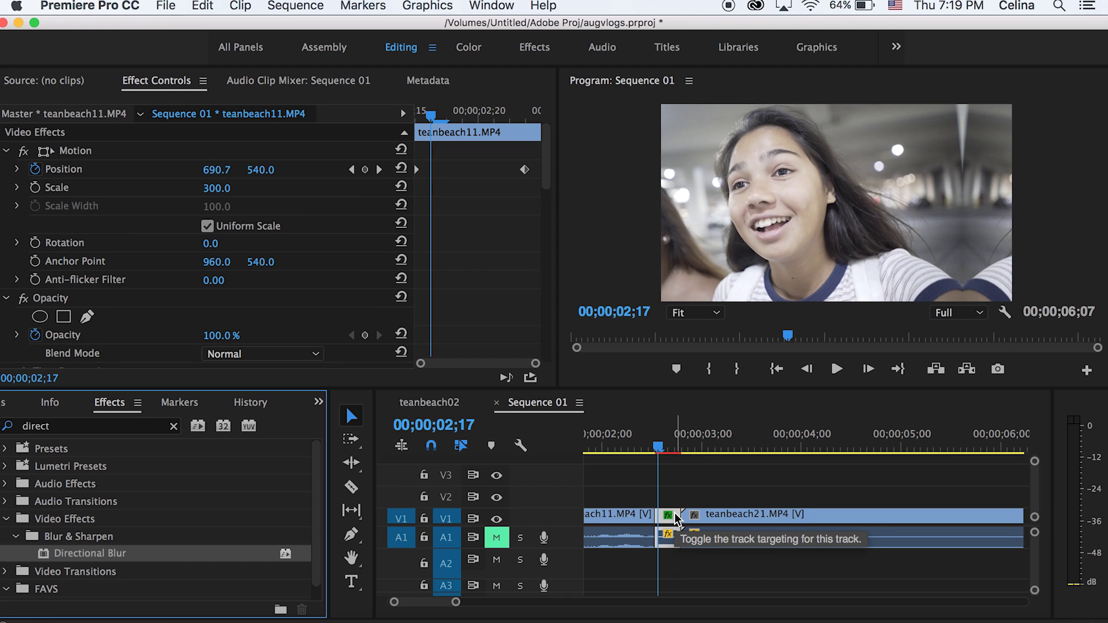
# Set the Directional Blur's blur length to 16 and its direction to 90°
pyautogui.scroll(-10, 57, 157)
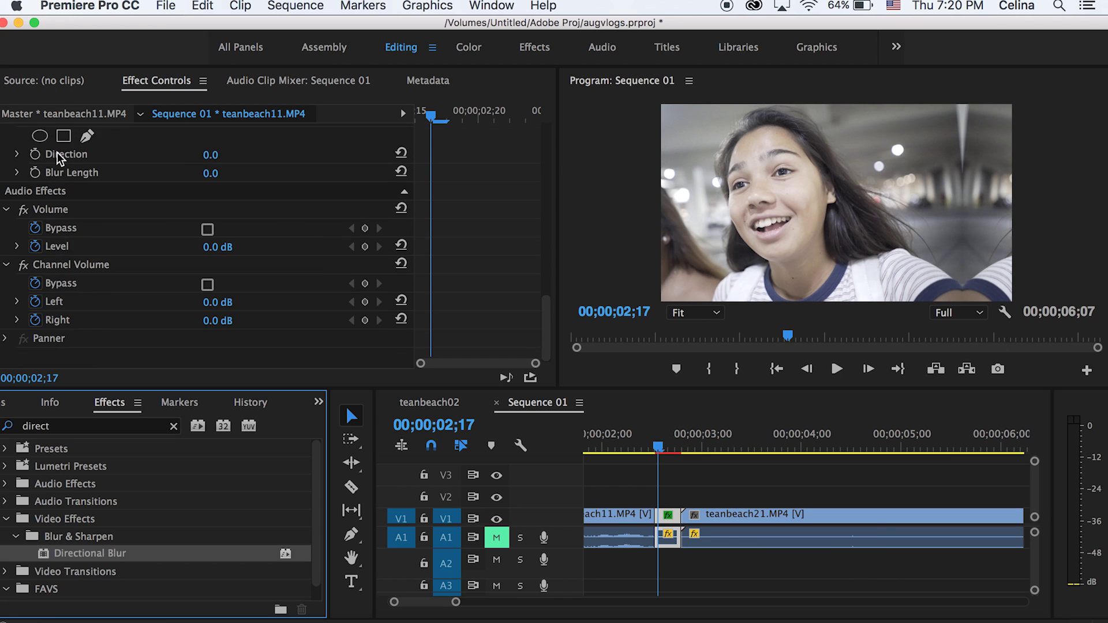
pyautogui.scroll(5, 57, 157)
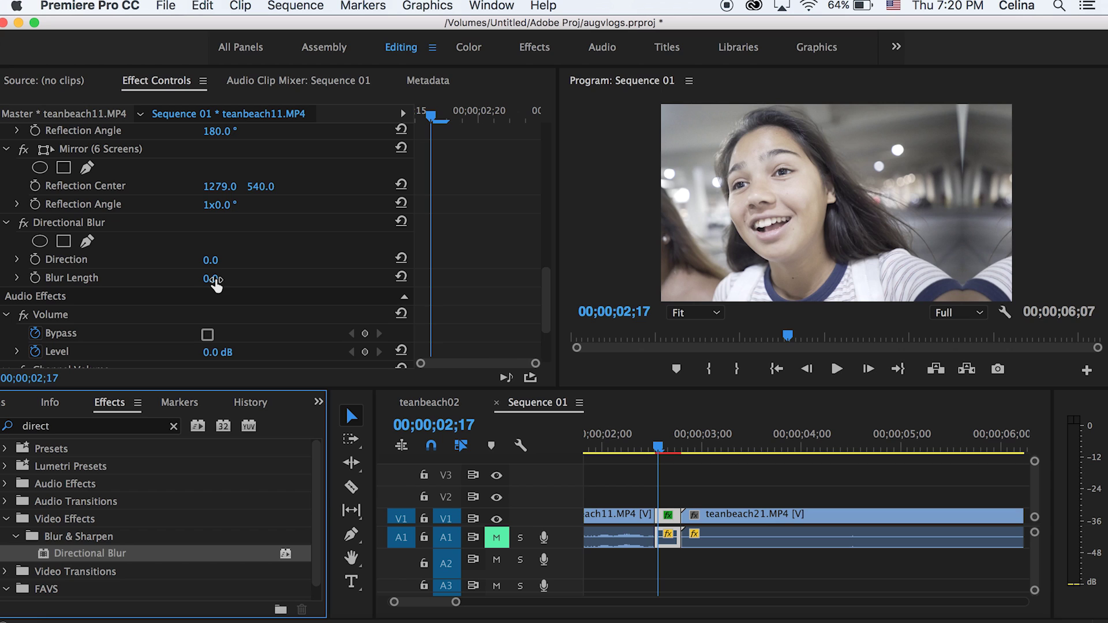
pyautogui.moveTo(214, 281); pyautogui.dragTo(266, 261)
pyautogui.click(214, 261)
pyautogui.write('90')
pyautogui.press('Return')
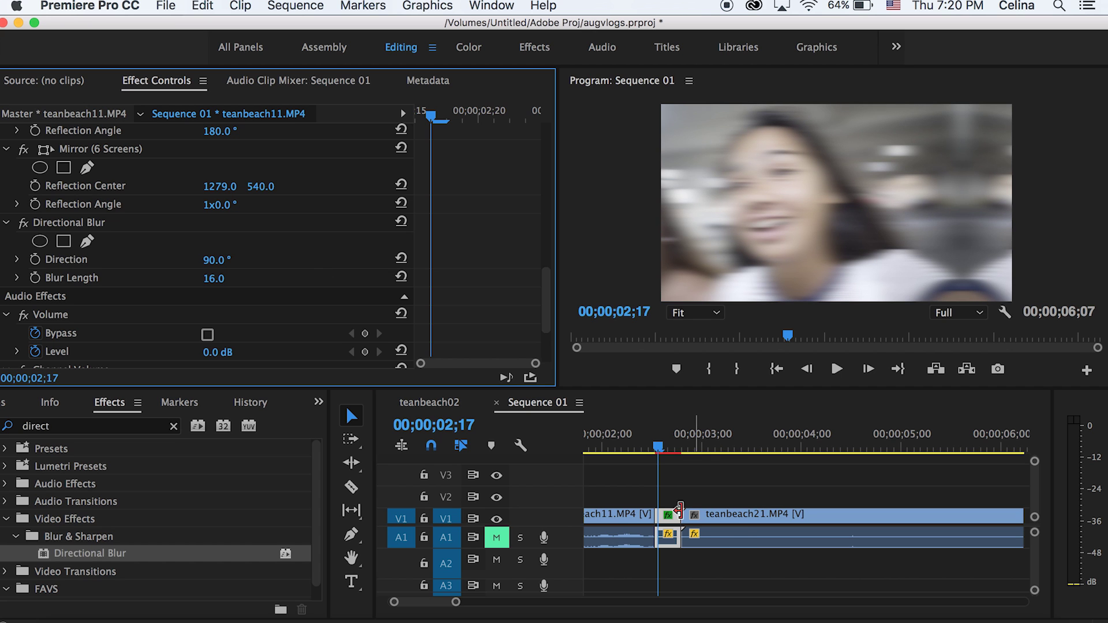
# Preview the blurred transition and set the Directional Blur's blur length to 32
pyautogui.click(642, 441)
pyautogui.press('space')
pyautogui.click(643, 438)
pyautogui.press('space')
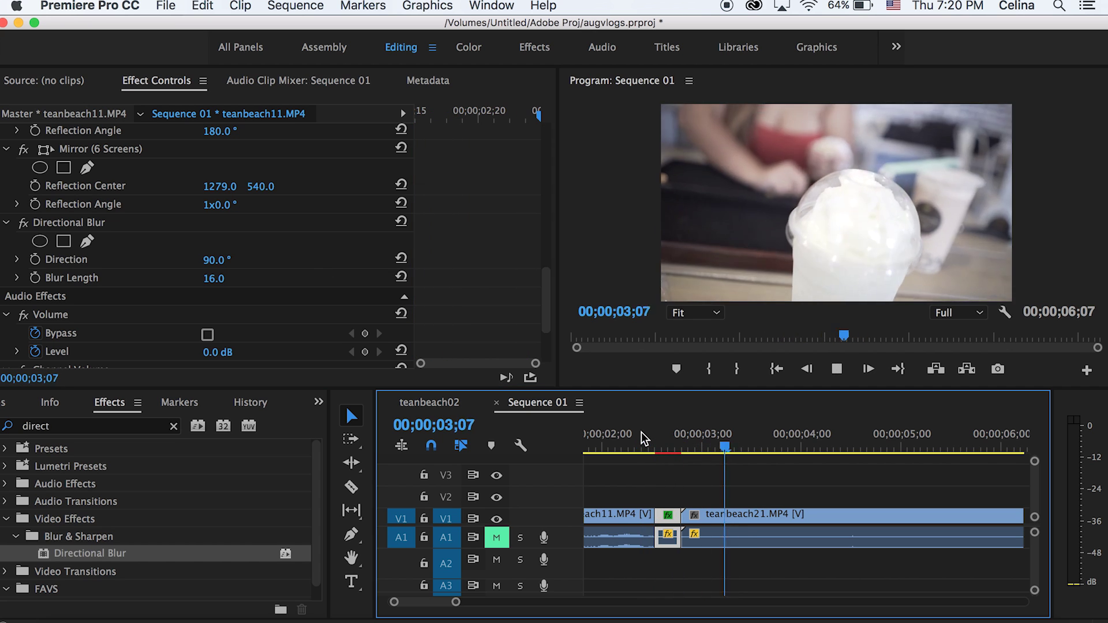
pyautogui.moveTo(643, 438); pyautogui.dragTo(670, 435)
pyautogui.moveTo(214, 279); pyautogui.dragTo(224, 279)
pyautogui.click(643, 445)
pyautogui.press('space')
pyautogui.moveTo(643, 445); pyautogui.dragTo(670, 447)
# Add the Whip Transition sound from iTunes to audio track A2 beneath the transition piece
pyautogui.click(695, 541)
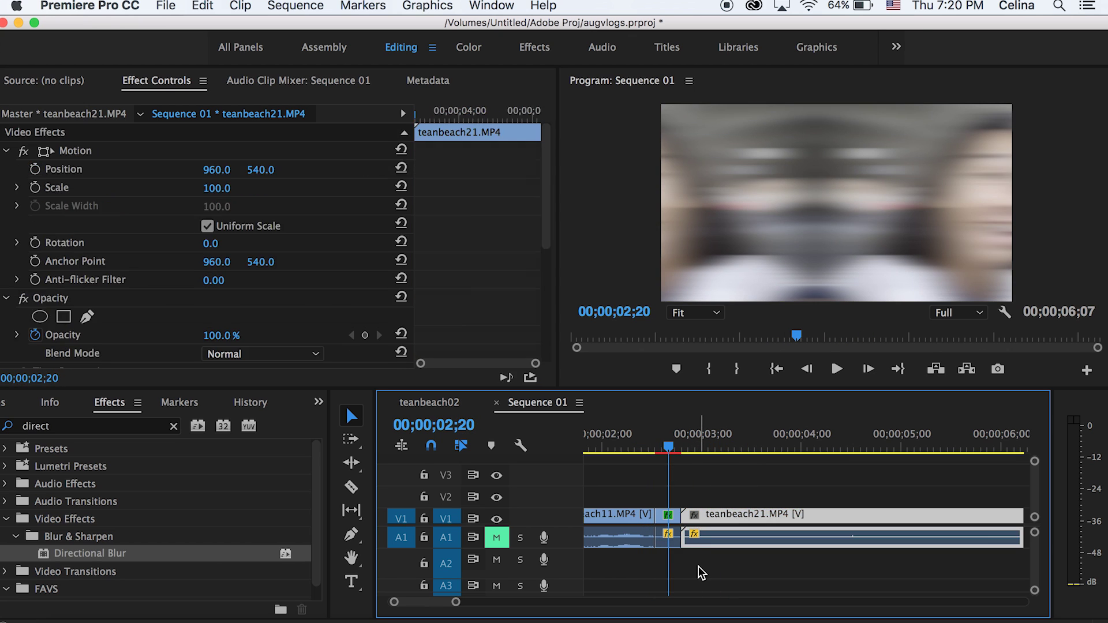
pyautogui.click(698, 566)
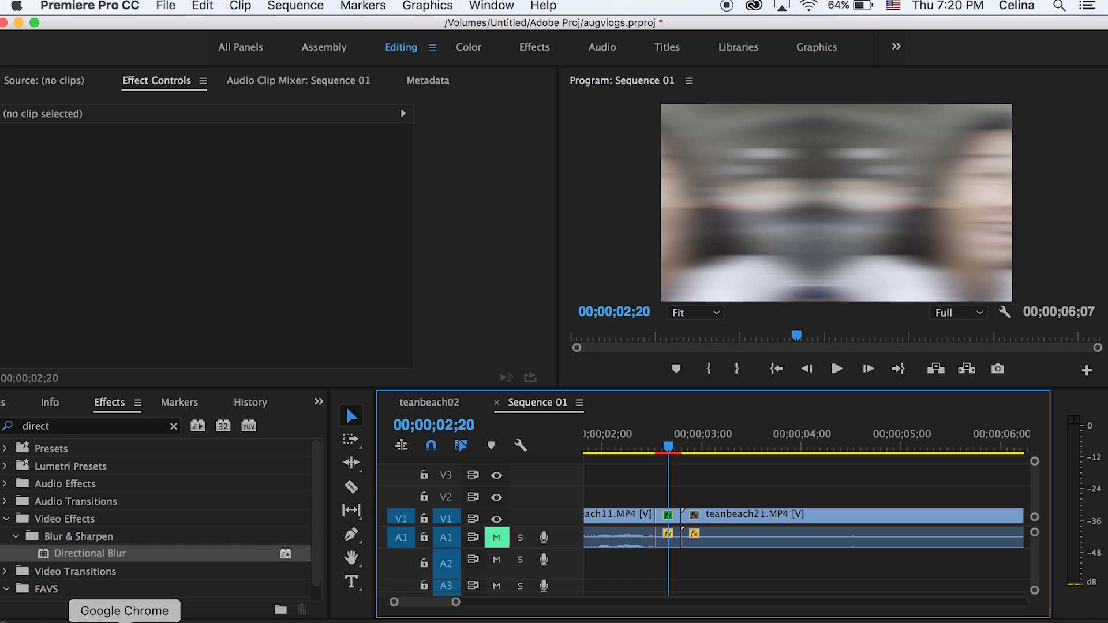
pyautogui.click(419, 621)
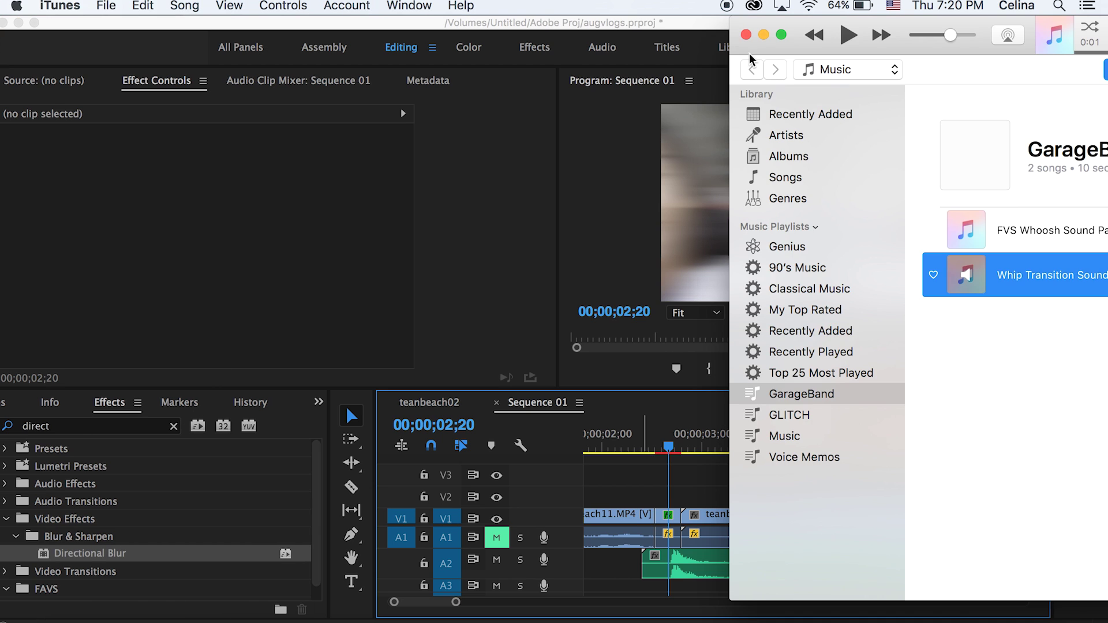
pyautogui.click(746, 35)
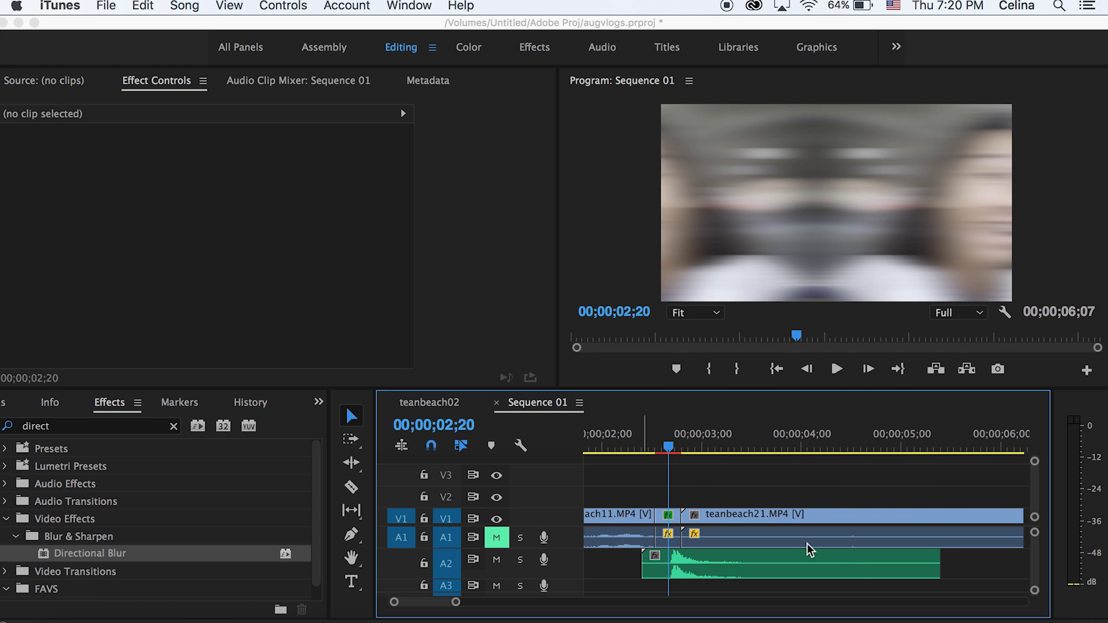
# Trim both ends of the whip sound and align its start with the start of the transition piece
pyautogui.moveTo(939, 562); pyautogui.dragTo(751, 563)
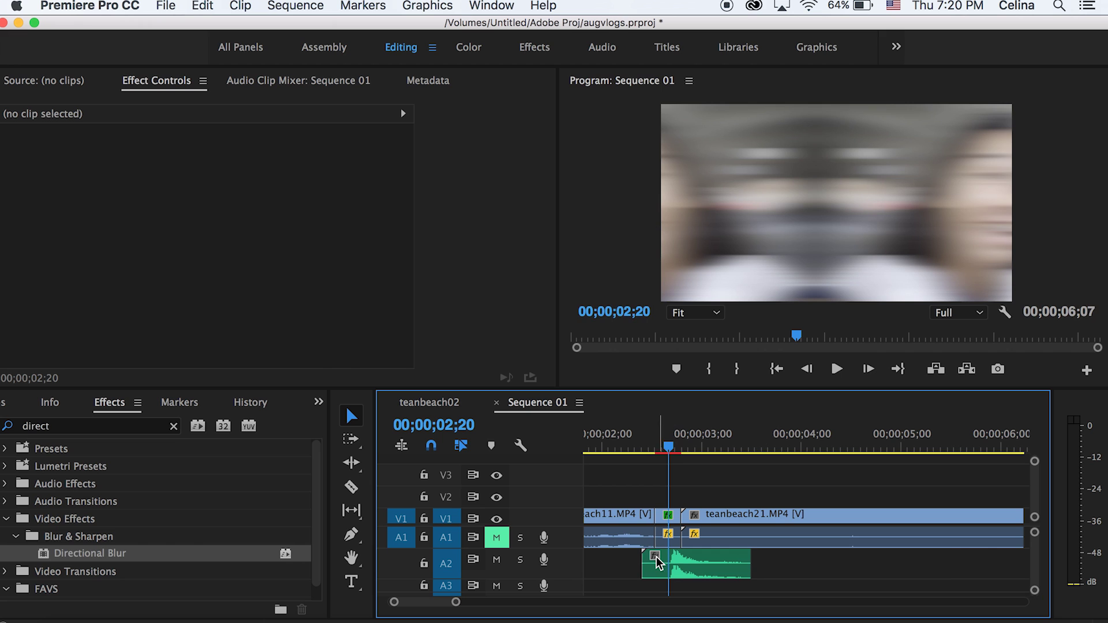
pyautogui.moveTo(646, 559); pyautogui.dragTo(665, 559)
pyautogui.moveTo(701, 564); pyautogui.dragTo(687, 567)
# Unmute audio track A1 and play back the transition together with the whip sound
pyautogui.moveTo(657, 447); pyautogui.dragTo(632, 433)
pyautogui.press('space')
pyautogui.press('space')
pyautogui.press('space')
pyautogui.click(500, 537)
pyautogui.moveTo(706, 438); pyautogui.dragTo(615, 443)
pyautogui.press('space')
pyautogui.press('space')
pyautogui.click(650, 458)
pyautogui.click(665, 443)
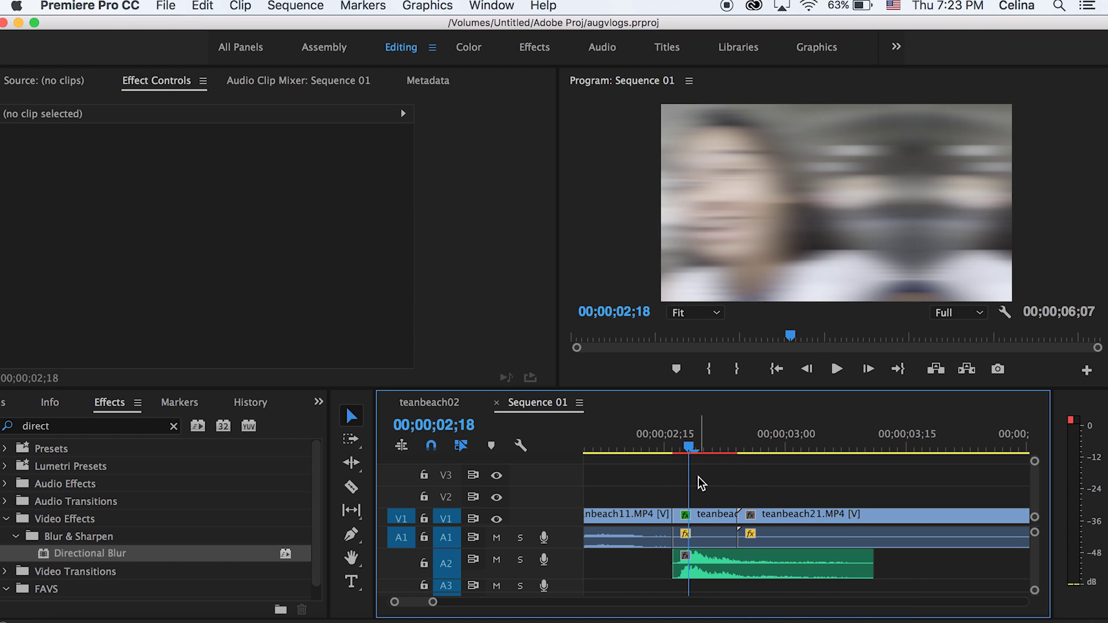
# Select the transition piece and place the playhead on its first frame at 00;00;02;16
pyautogui.click(672, 445)
pyautogui.moveTo(672, 445); pyautogui.dragTo(682, 449)
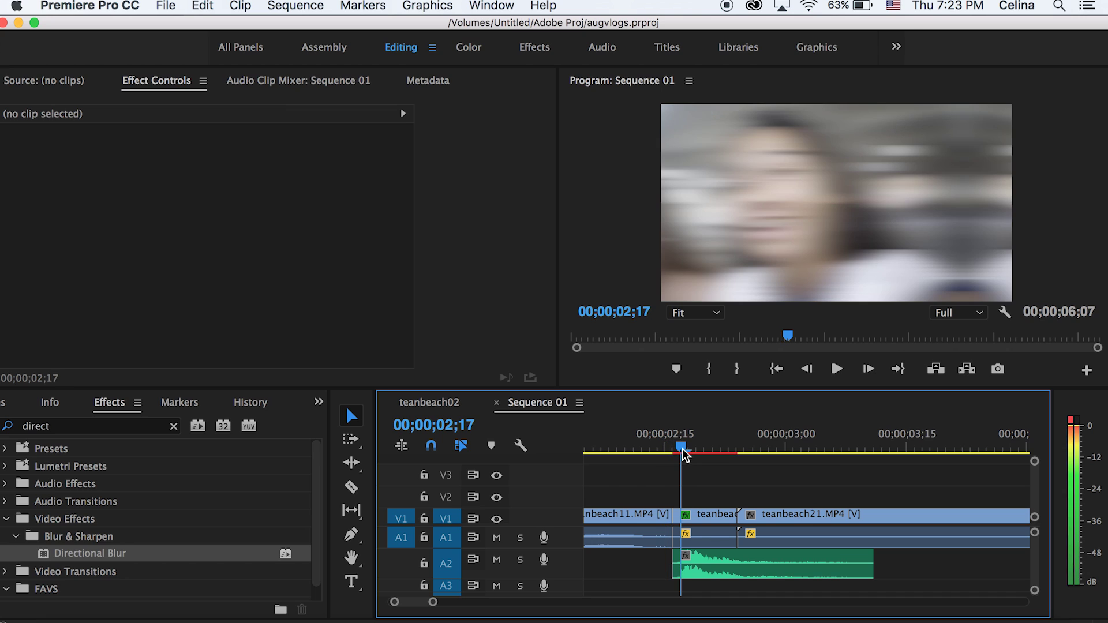
pyautogui.click(695, 517)
pyautogui.moveTo(431, 117); pyautogui.dragTo(421, 117)
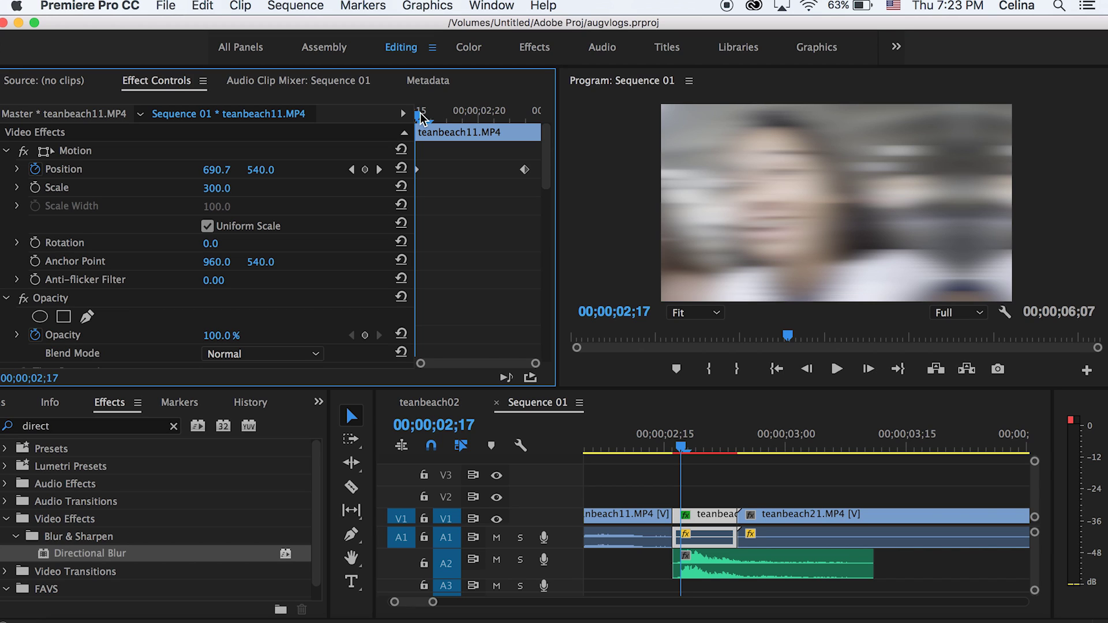
pyautogui.click(421, 118)
# Select the piece's Motion, Replicate, all four Mirror and Directional Blur effects together
pyautogui.click(72, 152)
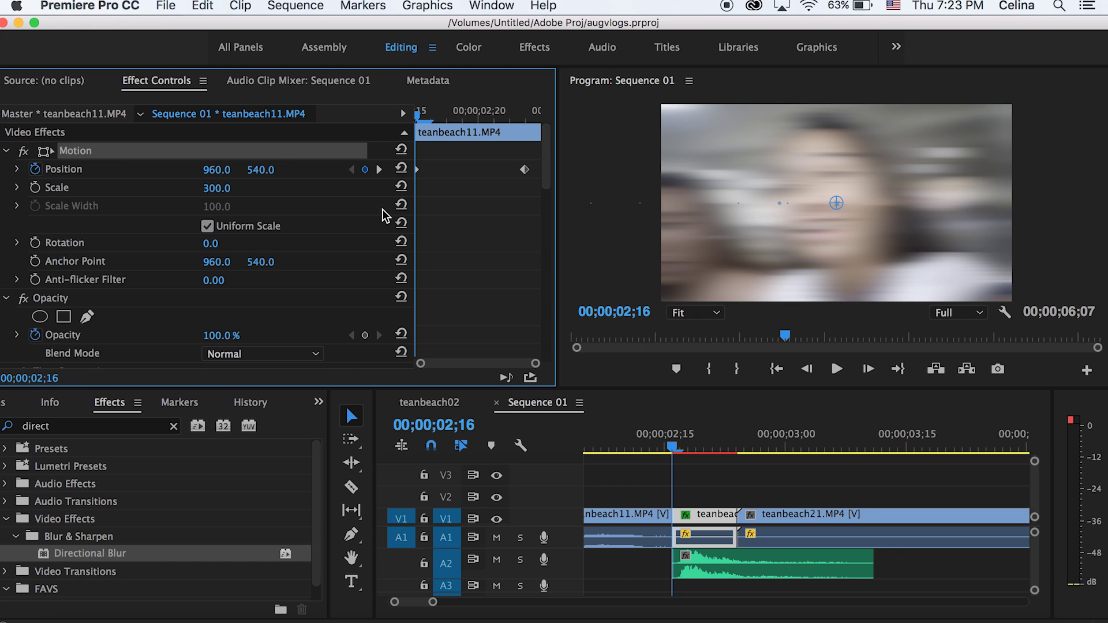
pyautogui.scroll(-5, 114, 211)
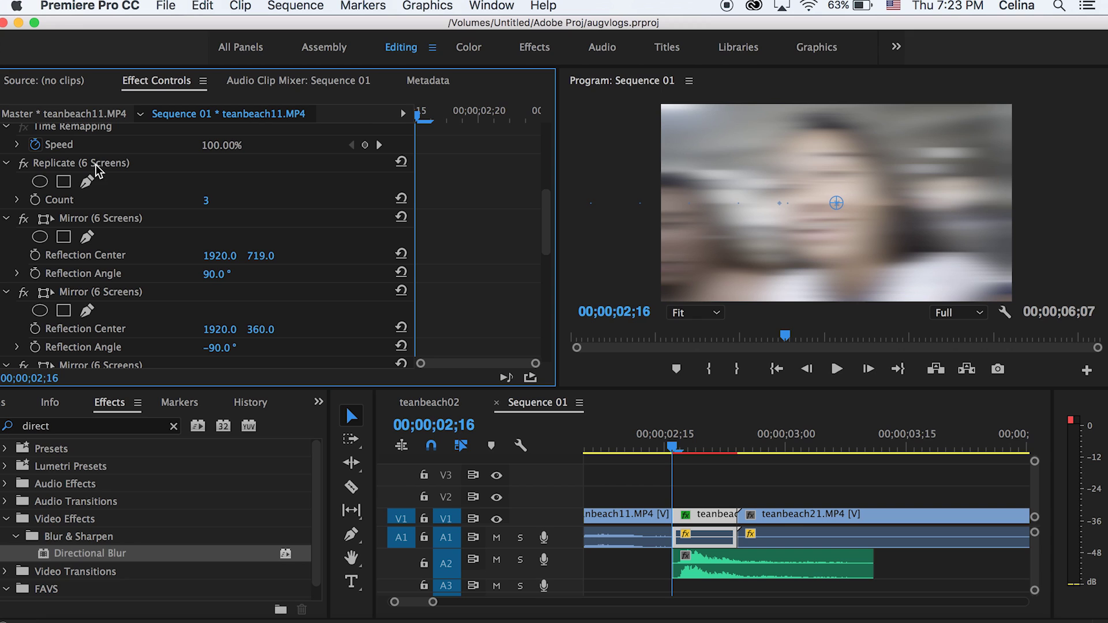
pyautogui.click(101, 165)
pyautogui.keyDown('super'); pyautogui.click(86, 218); pyautogui.keyUp('super')
pyautogui.keyDown('super'); pyautogui.click(84, 292); pyautogui.keyUp('super')
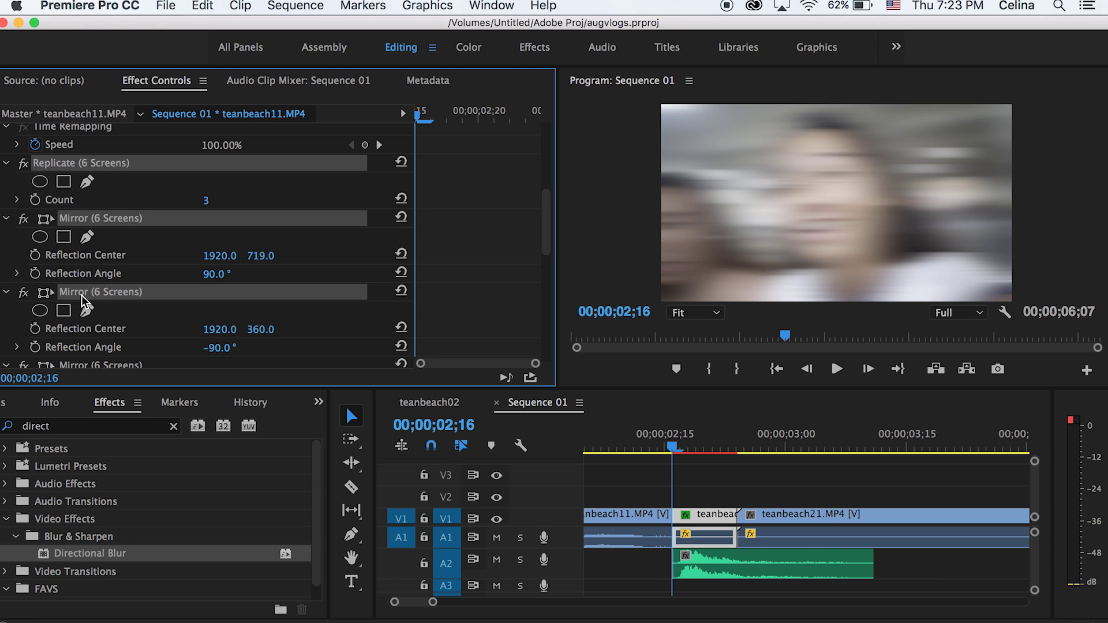
pyautogui.scroll(-4, 85, 287)
pyautogui.keyDown('super'); pyautogui.click(84, 296); pyautogui.keyUp('super')
pyautogui.scroll(-8, 84, 303)
pyautogui.keyDown('super'); pyautogui.click(85, 212); pyautogui.keyUp('super')
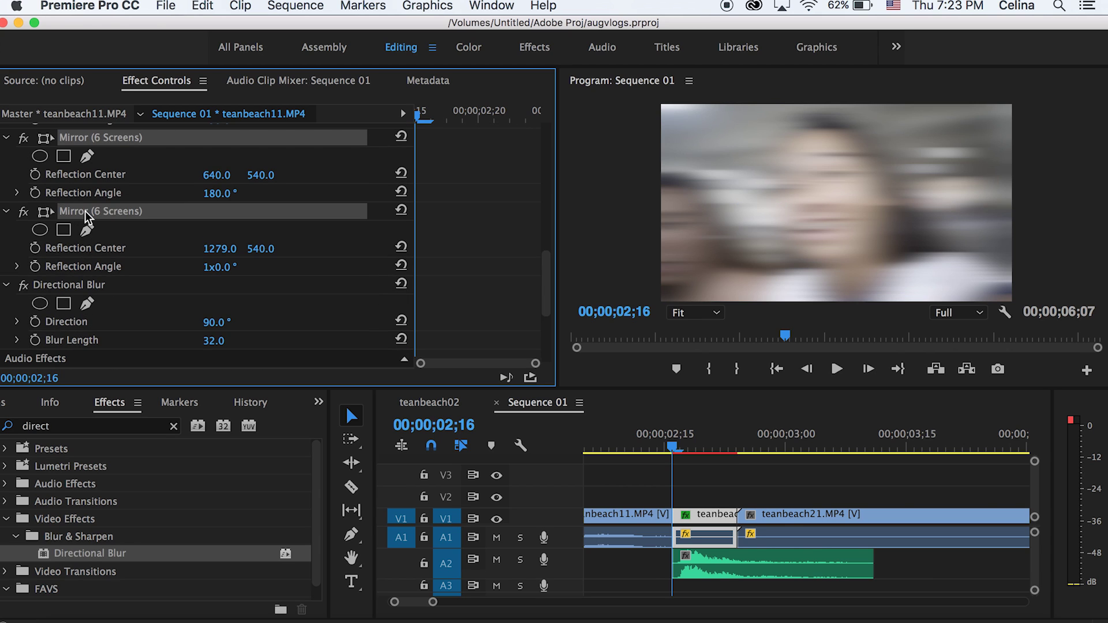
pyautogui.keyDown('super'); pyautogui.click(86, 287); pyautogui.keyUp('super')
pyautogui.scroll(15, 74, 308)
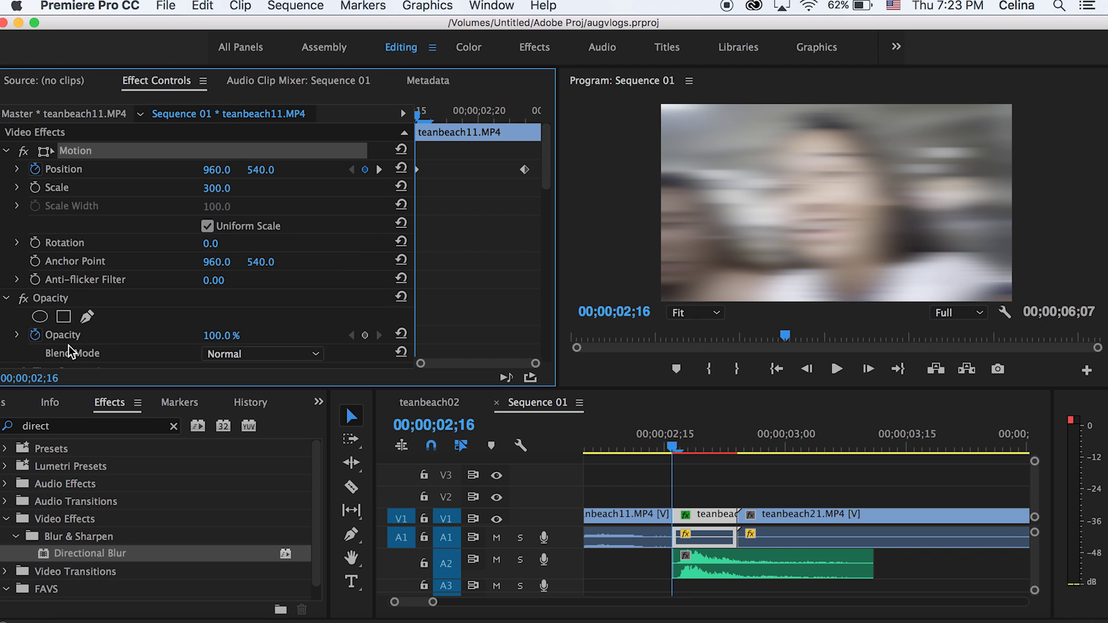
# Save the selected effects as a preset named "Vlog Whip Transition" with the Scale type
pyautogui.rightClick(113, 149)
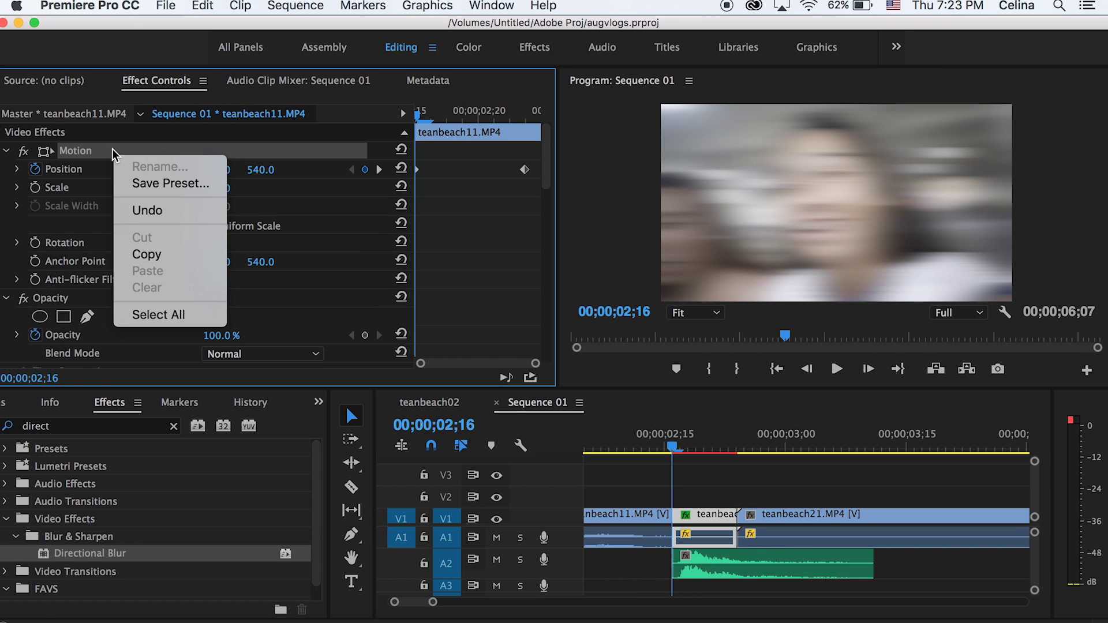
pyautogui.click(133, 183)
pyautogui.write('Vlog Whip Transition')
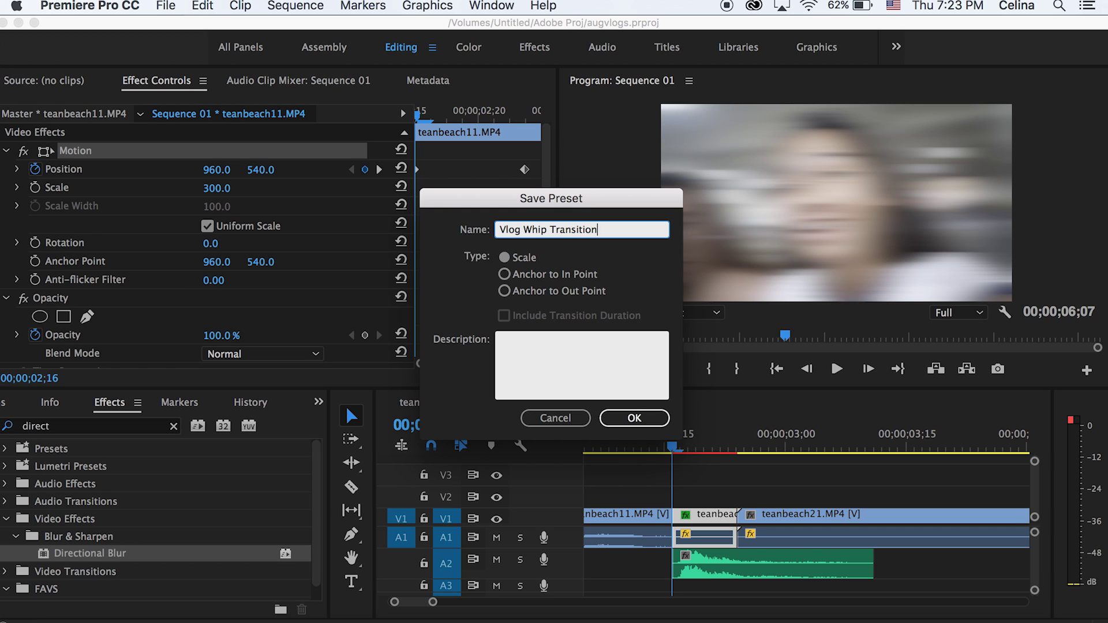
pyautogui.press('Return')
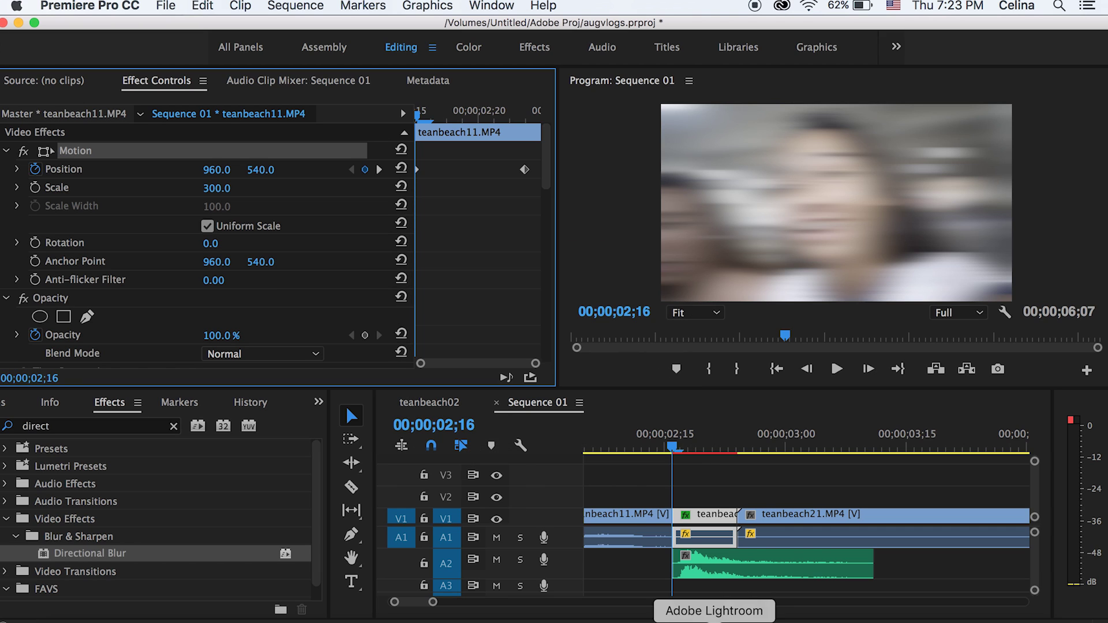
# Find the Vlog Whip Transition preset and apply it to the short teanbeach21 piece just before the second teanbeach11 clip
pyautogui.click(764, 508)
pyautogui.press('-')
pyautogui.press('-')
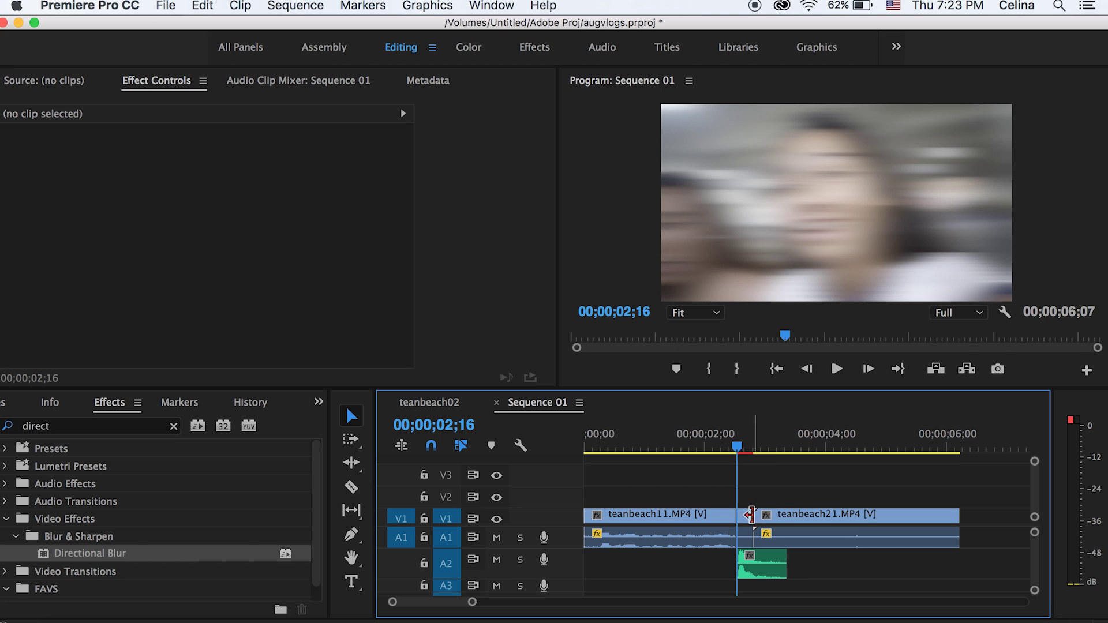
pyautogui.press('-')
pyautogui.press('-')
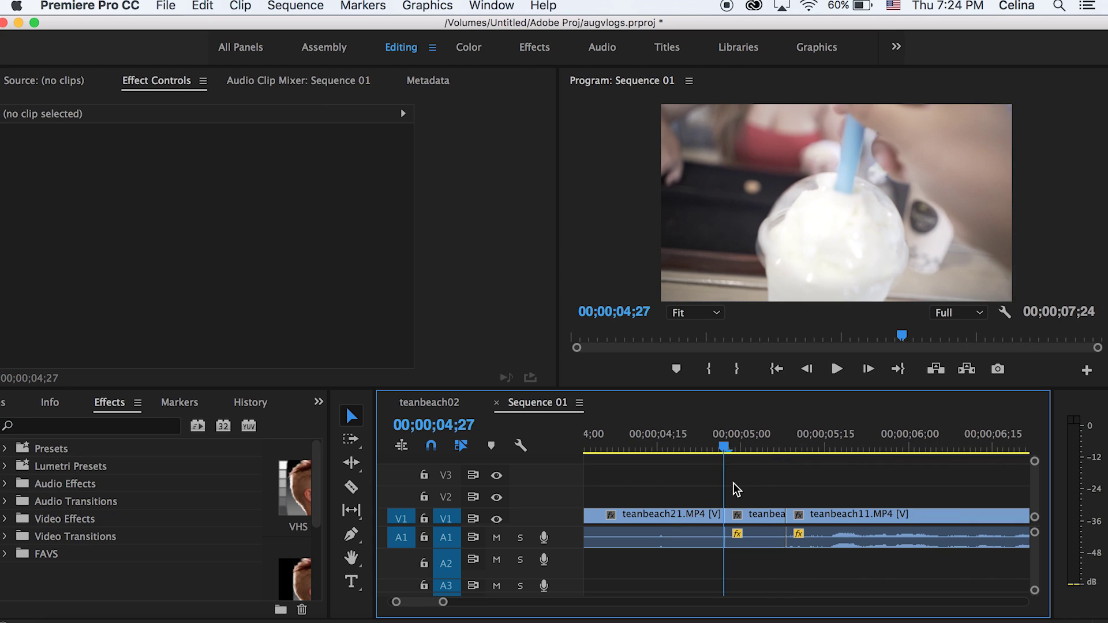
pyautogui.moveTo(724, 447)
pyautogui.mouseDown()
pyautogui.moveTo(709, 449)
pyautogui.moveTo(733, 445)
pyautogui.mouseUp()
pyautogui.click(756, 515)
pyautogui.click(72, 427)
pyautogui.write('vlo')
pyautogui.moveTo(41, 465); pyautogui.dragTo(777, 517)
# Play back the new transition and set the piece's Directional Blur length to 7
pyautogui.click(708, 445)
pyautogui.press('space')
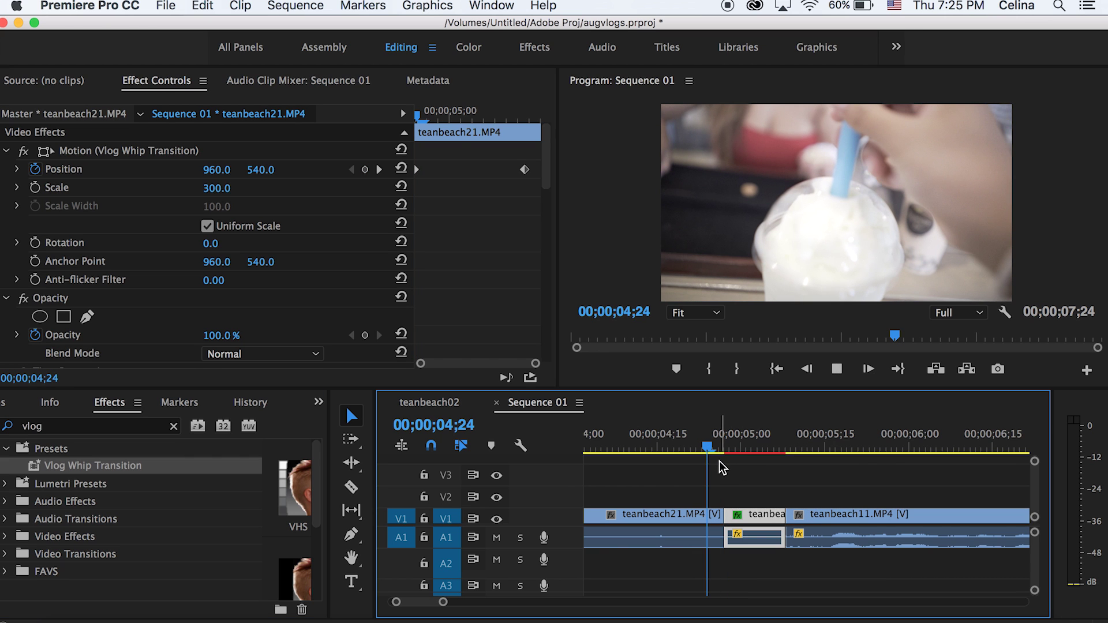
pyautogui.moveTo(725, 447); pyautogui.dragTo(747, 434)
pyautogui.scroll(-10, 215, 263)
pyautogui.moveTo(213, 173)
pyautogui.mouseDown()
pyautogui.moveTo(194, 174)
pyautogui.moveTo(208, 173)
pyautogui.mouseUp()
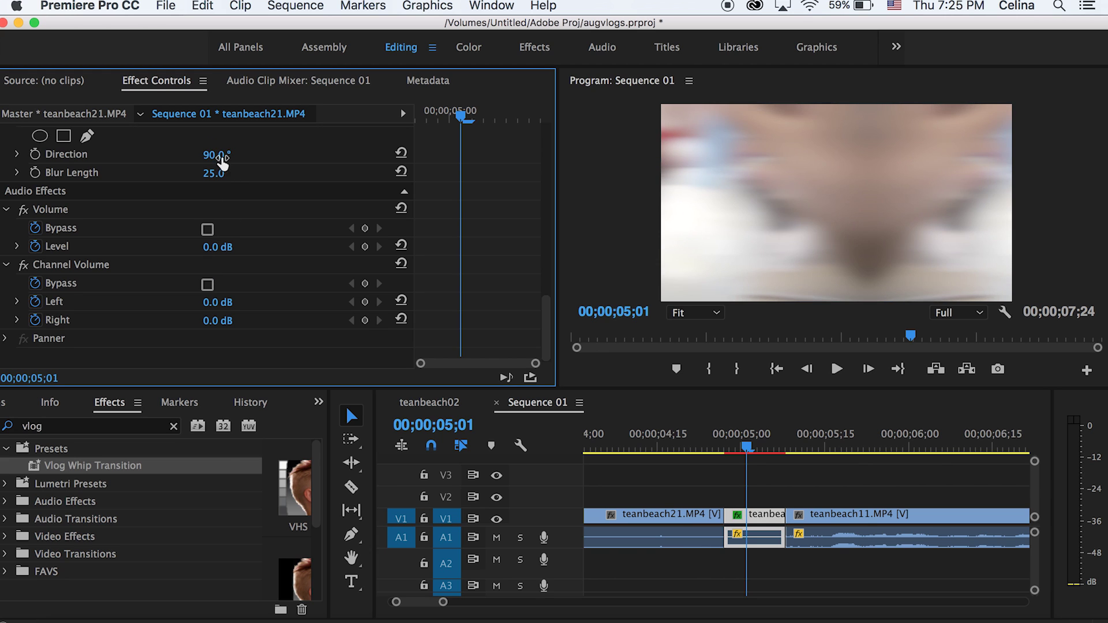
# Play back the second transition with the reduced blur, through into the following teanbeach11 clip
pyautogui.click(713, 434)
pyautogui.press('space')
pyautogui.moveTo(713, 430); pyautogui.dragTo(377, 505)
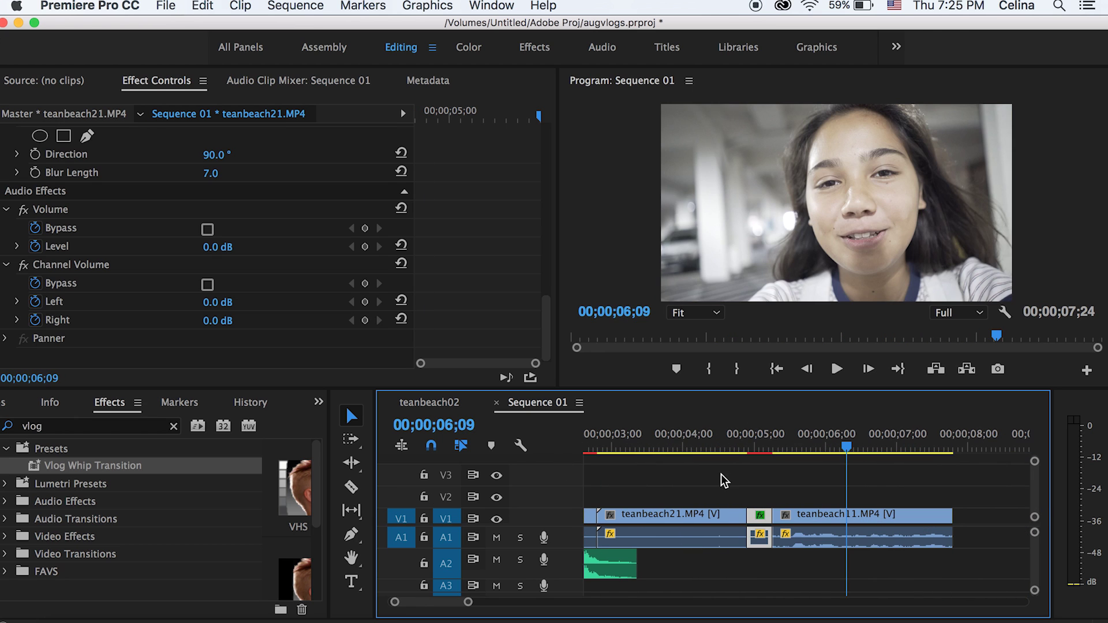
# Set the second transition piece's speed to 200% and move the following teanbeach11 clip up against it to close the gap
pyautogui.click(757, 432)
pyautogui.press('super+r')
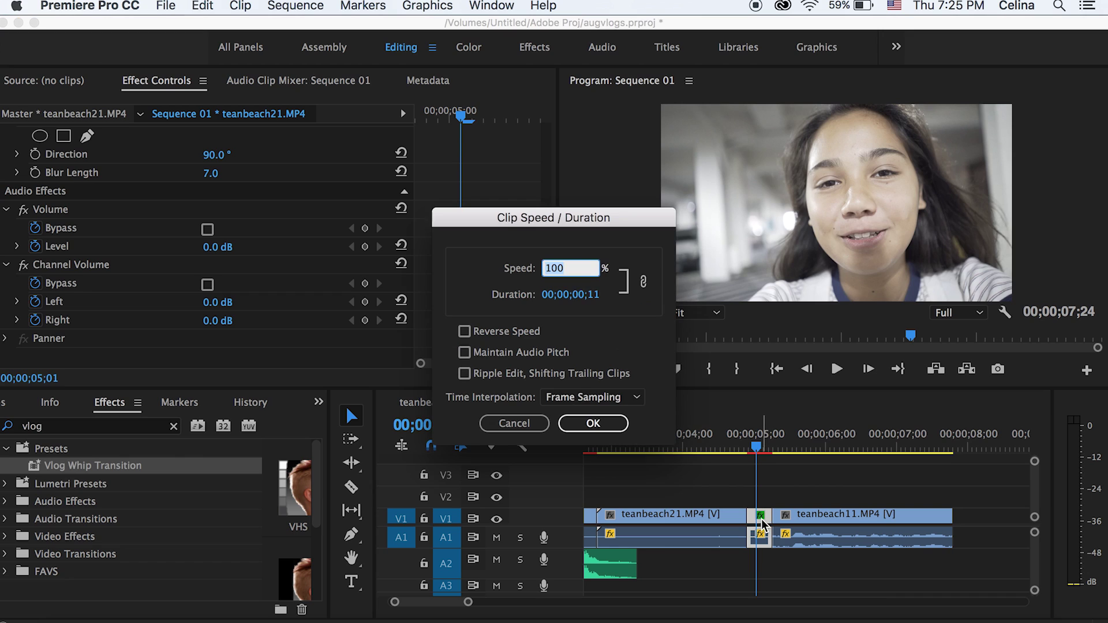
pyautogui.write('200')
pyautogui.press('Tab')
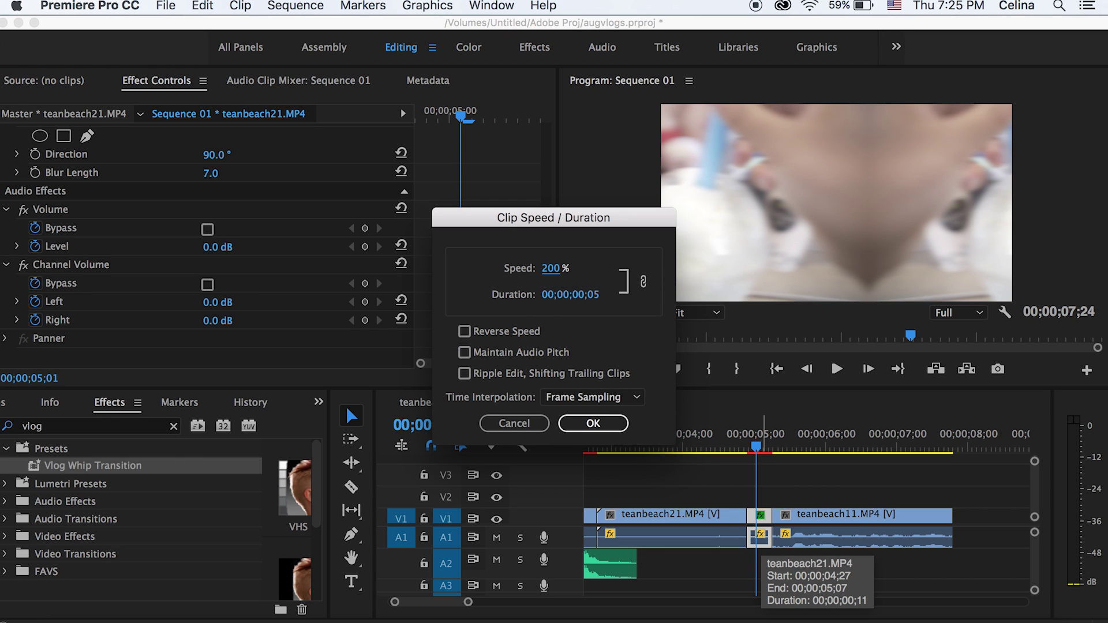
pyautogui.press('Return')
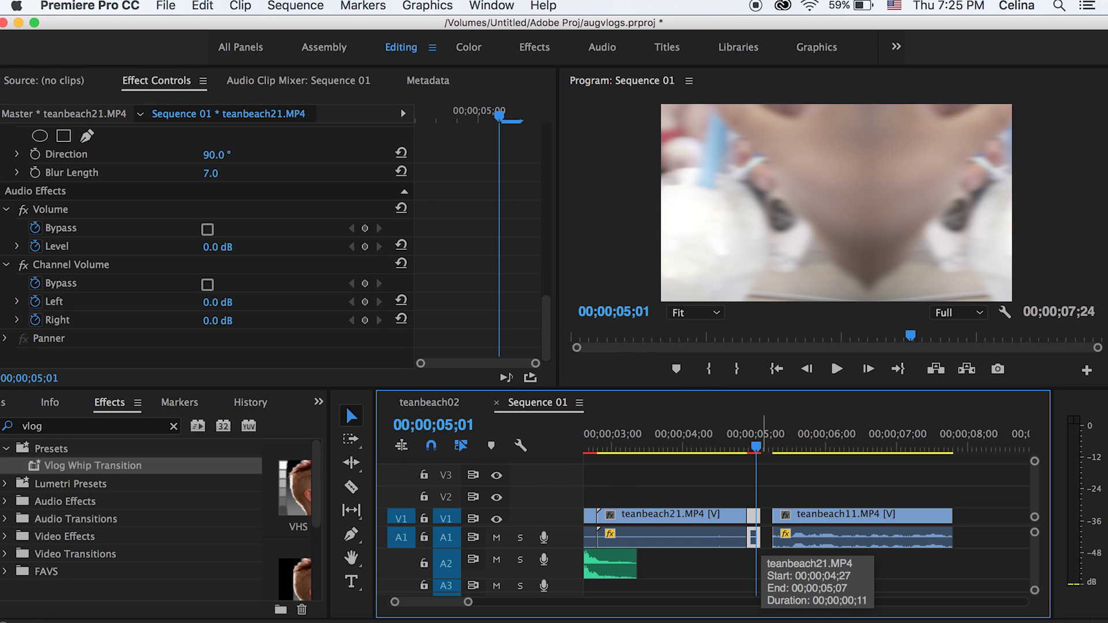
pyautogui.click(783, 522)
pyautogui.moveTo(784, 521); pyautogui.dragTo(781, 517)
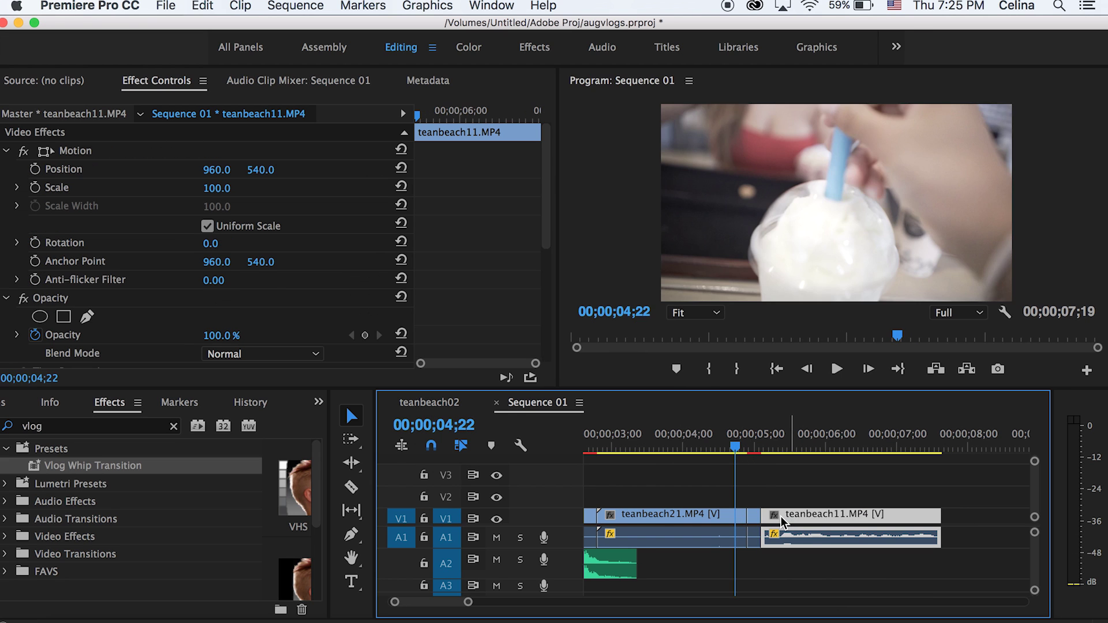
# Play back the sped-up transition and select the whip sound clip on audio track A2
pyautogui.press('space')
pyautogui.click(738, 432)
pyautogui.click(614, 568)
pyautogui.press('-')
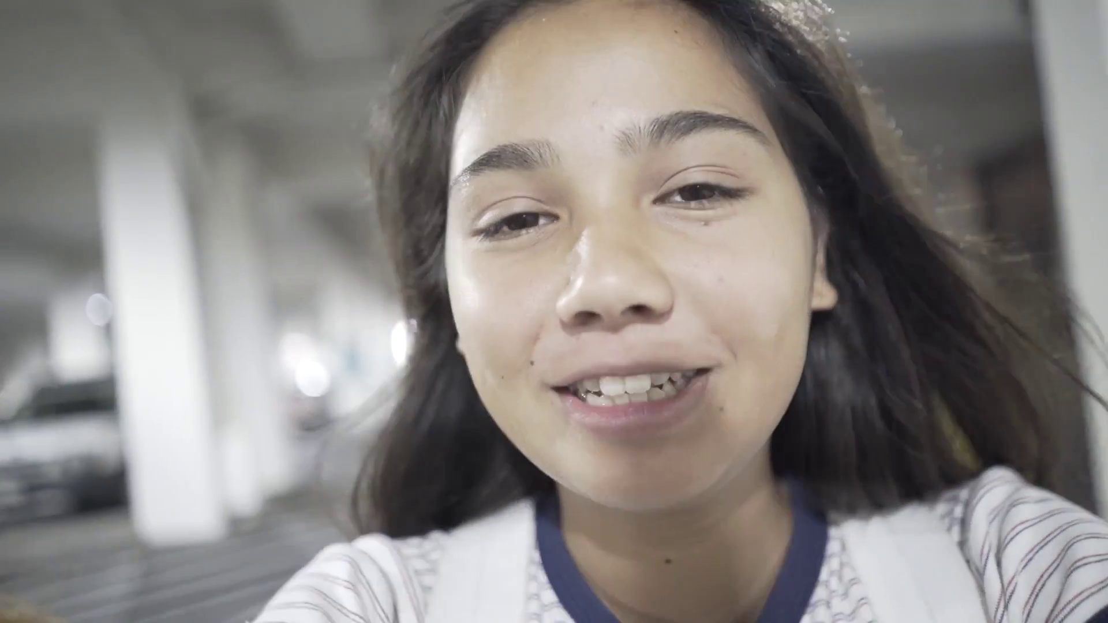